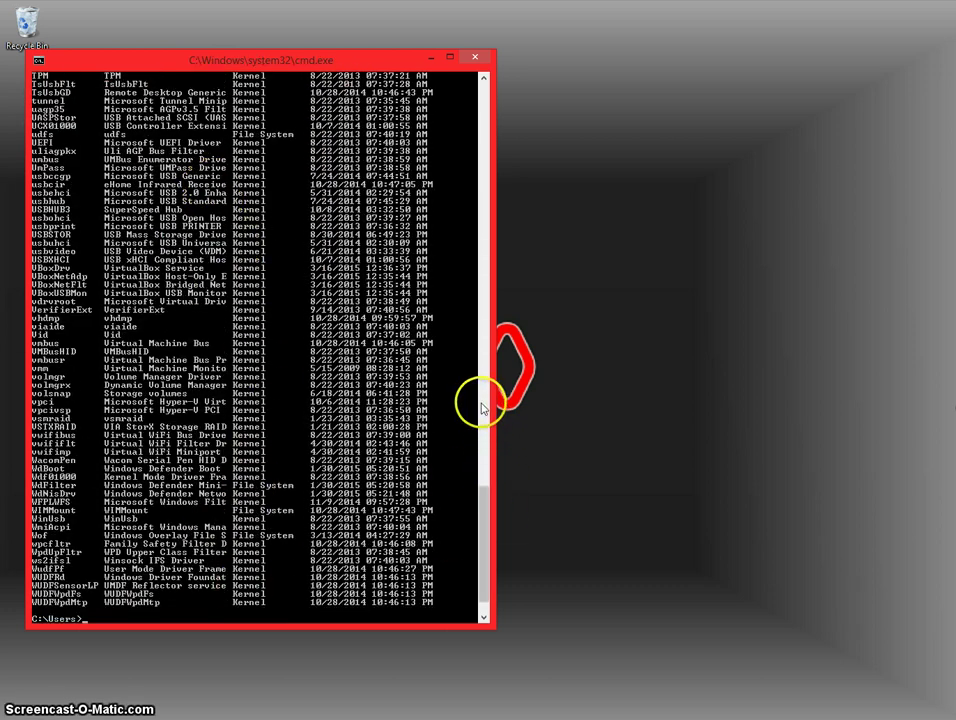
mouse_move(484, 495)
mouse_down()
mouse_move(512, 322)
mouse_move(486, 95)
mouse_up()
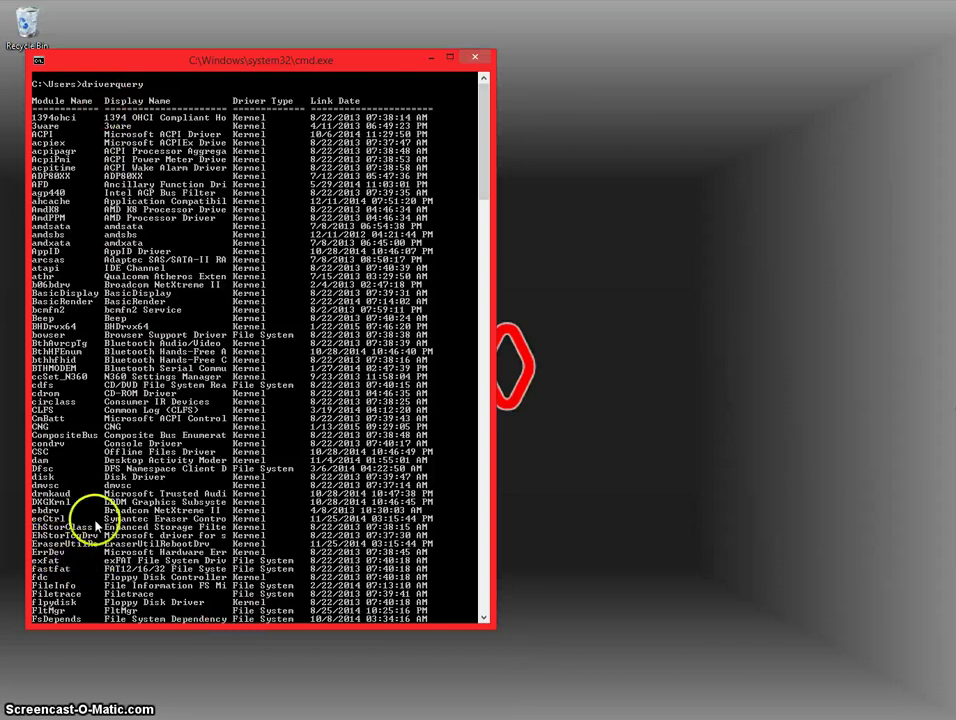
scroll(163, 430, down, 3)
scroll(163, 420, up, 3)
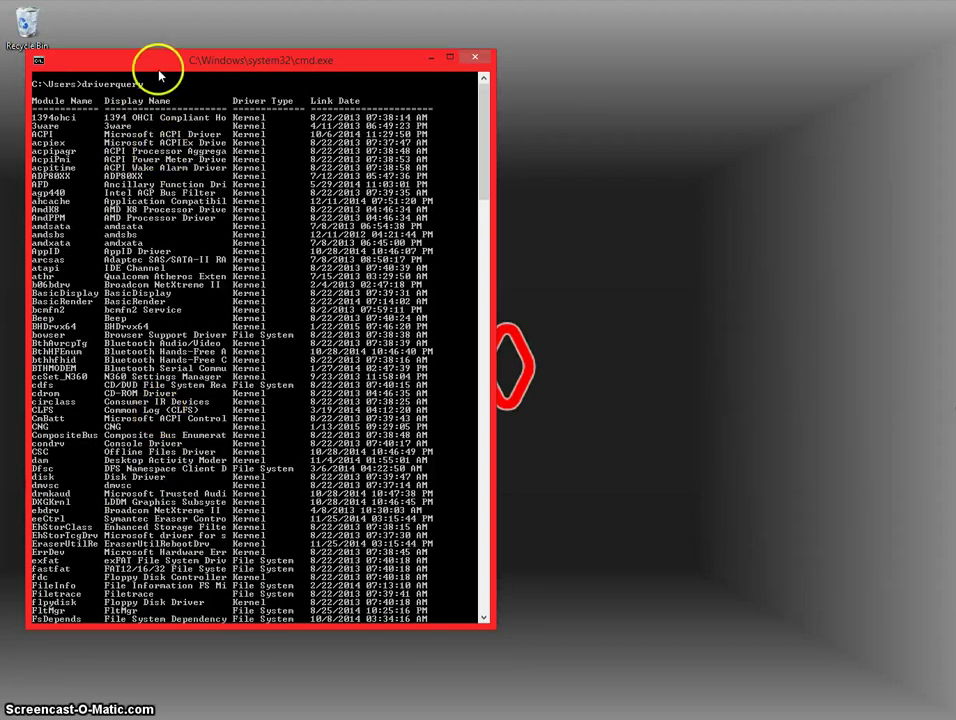
Drag the Command Prompt window showing the driver list down and to the right.
drag(160, 62, 283, 100)
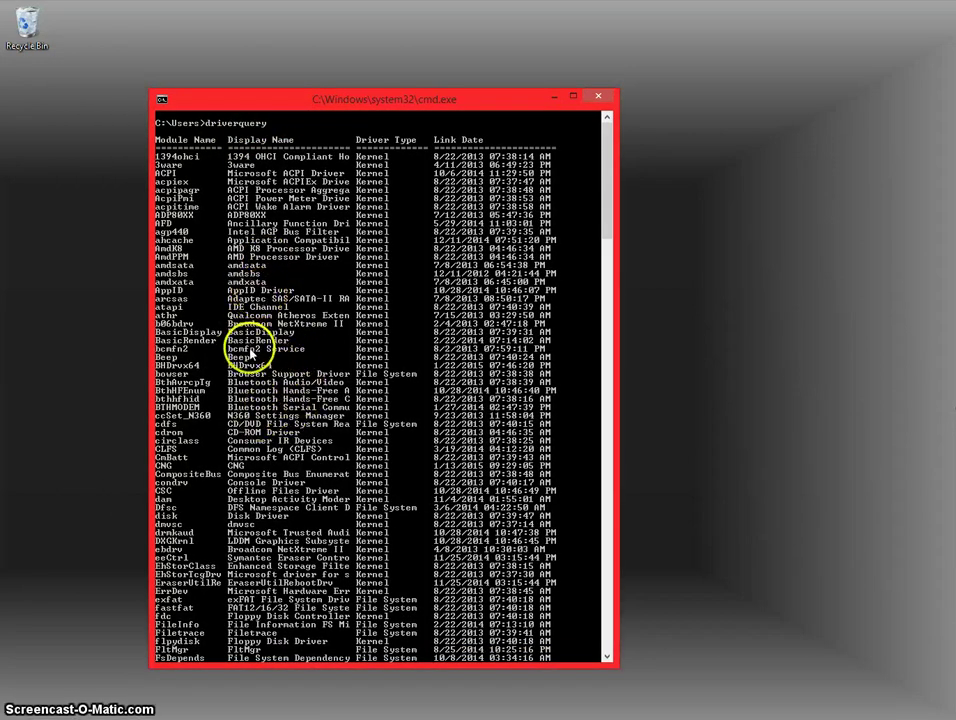
scroll(255, 345, down, 2)
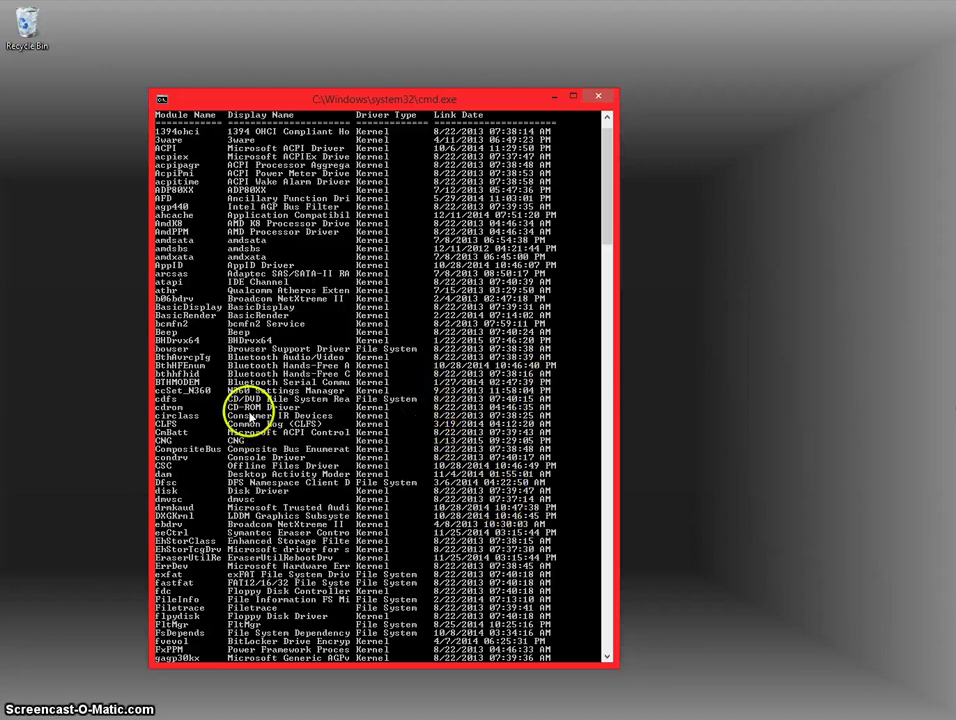
scroll(215, 180, down, 3)
scroll(293, 305, down, 3)
scroll(270, 280, up, 3)
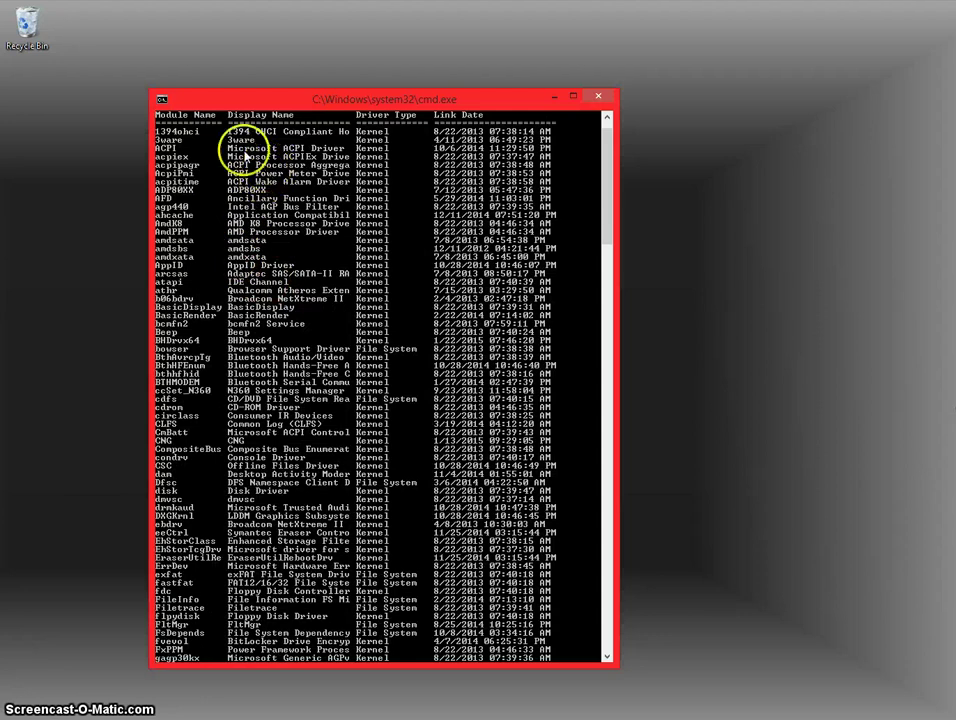
scroll(230, 240, down, 5)
scroll(255, 290, down, 5)
scroll(260, 300, down, 4)
scroll(255, 300, up, 5)
scroll(255, 300, up, 5)
scroll(255, 300, up, 4)
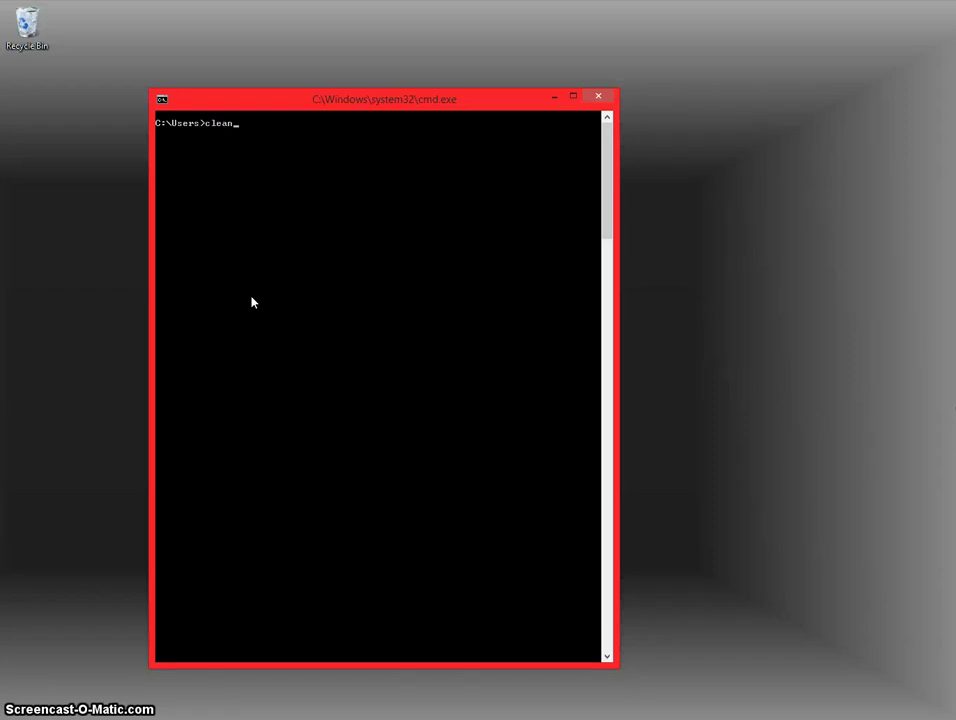
text(gr)
Run cleanmgr to start Disk Cleanup on C:, and move its progress dialog higher.
key(Return)
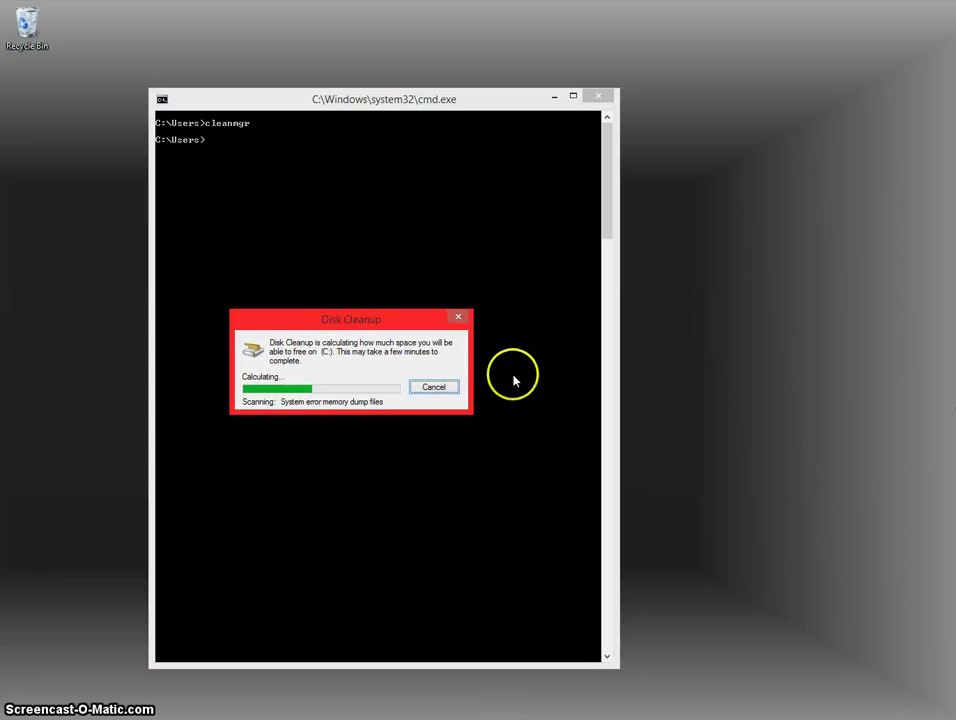
drag(433, 318, 414, 172)
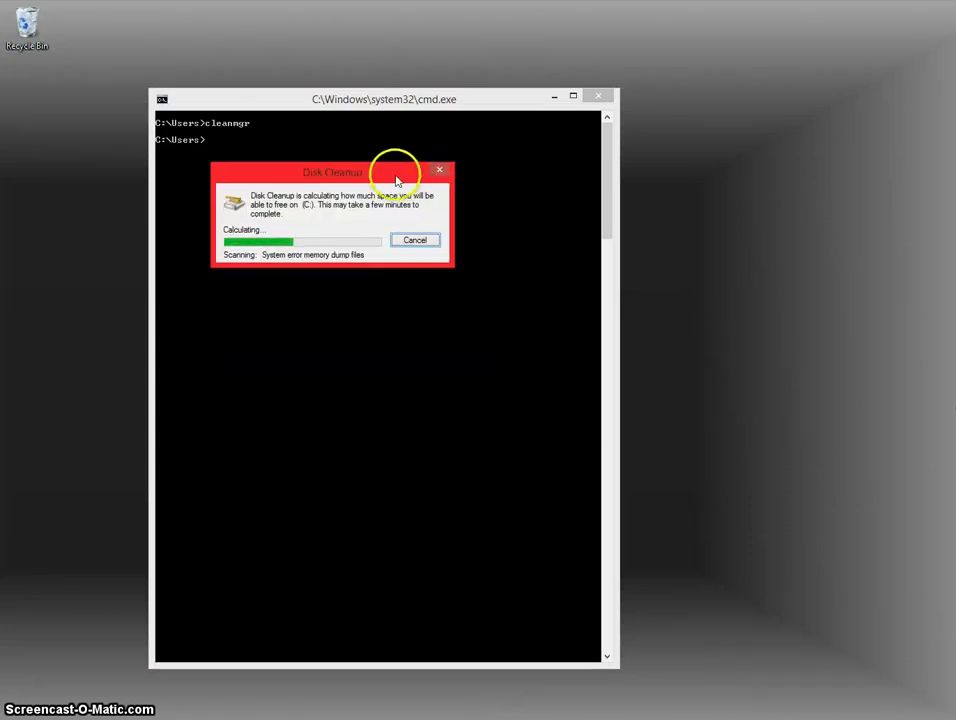